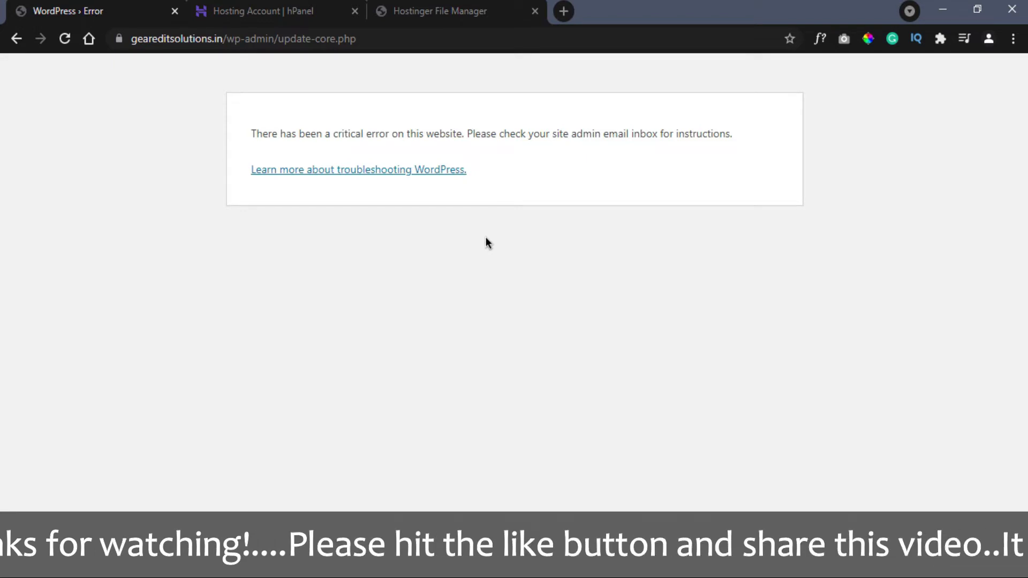
Step: Open the WordPress troubleshooting guide linked on the error page and read the section on deactivating all plugins without admin access
click(309, 170)
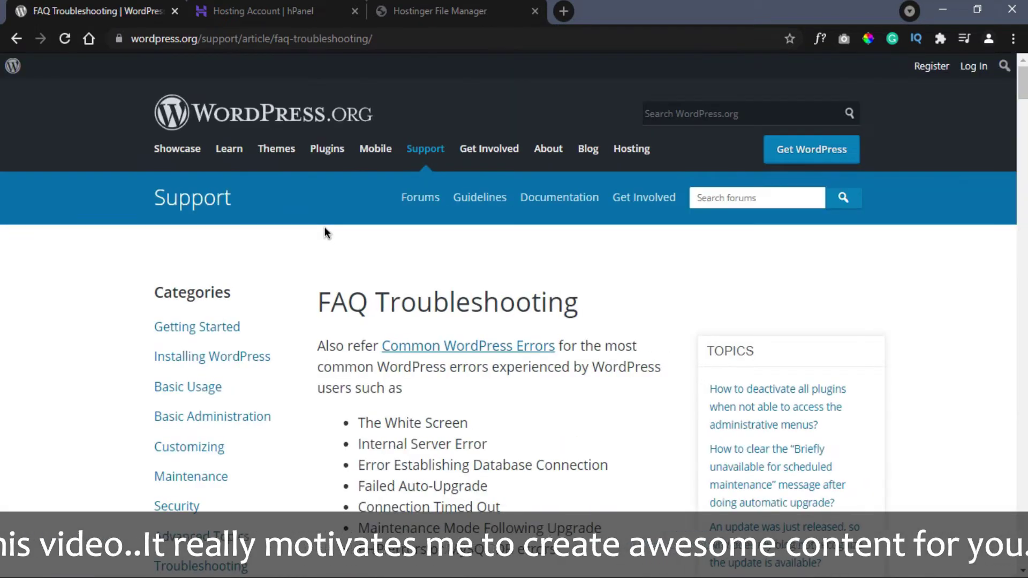
scroll(521, 403, down, 5)
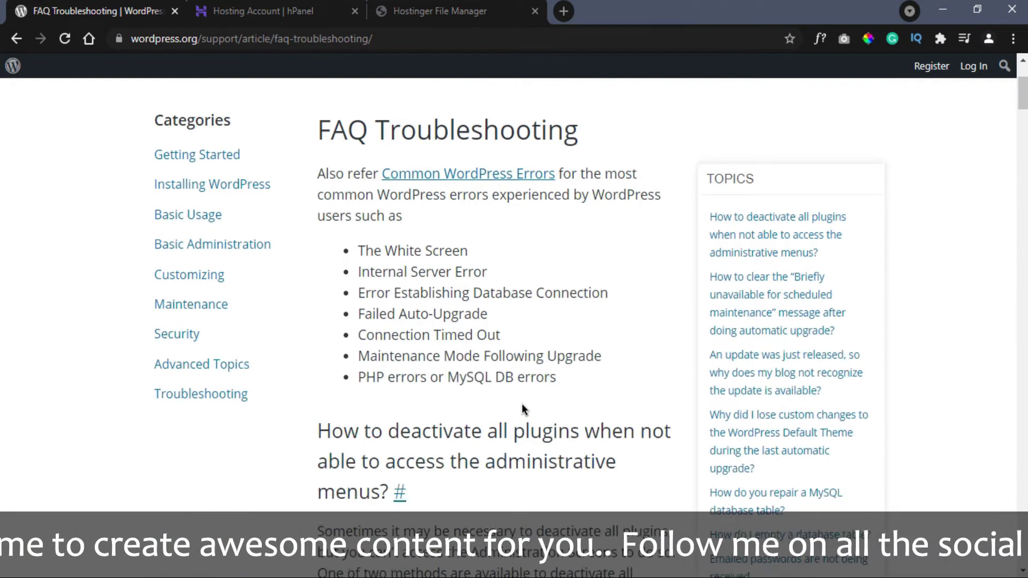
scroll(527, 373, down, 7)
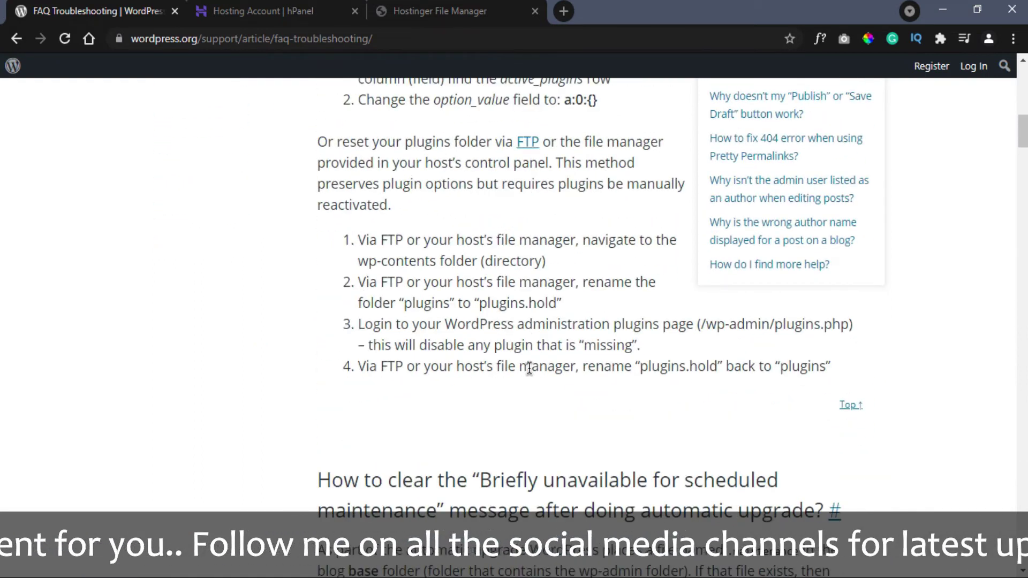
scroll(532, 429, up, 4)
scroll(528, 368, up, 5)
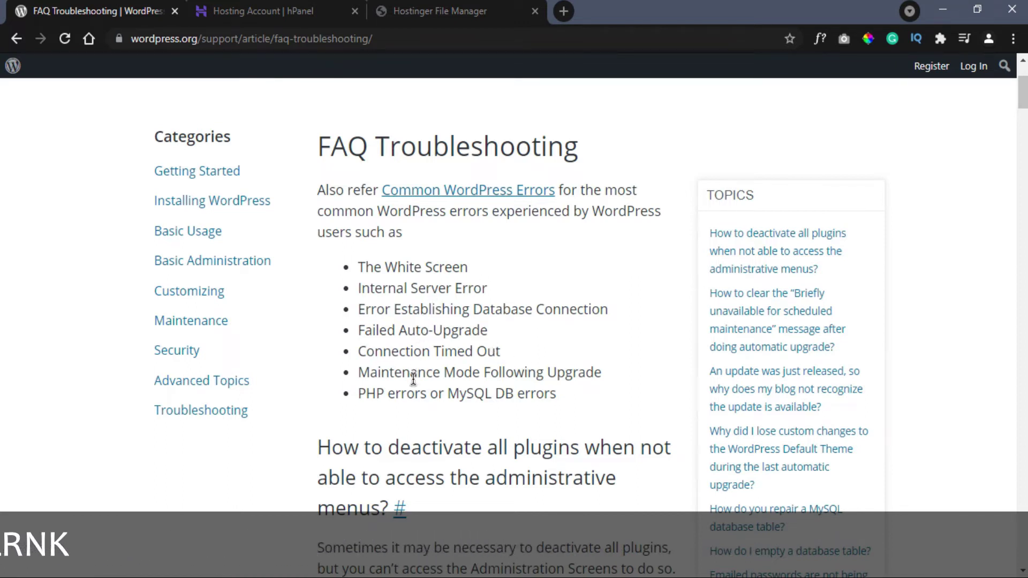
Step: Open the File Manager for the geareditsolutions.in hosting account in Hostinger's hPanel
key(alt+Left)
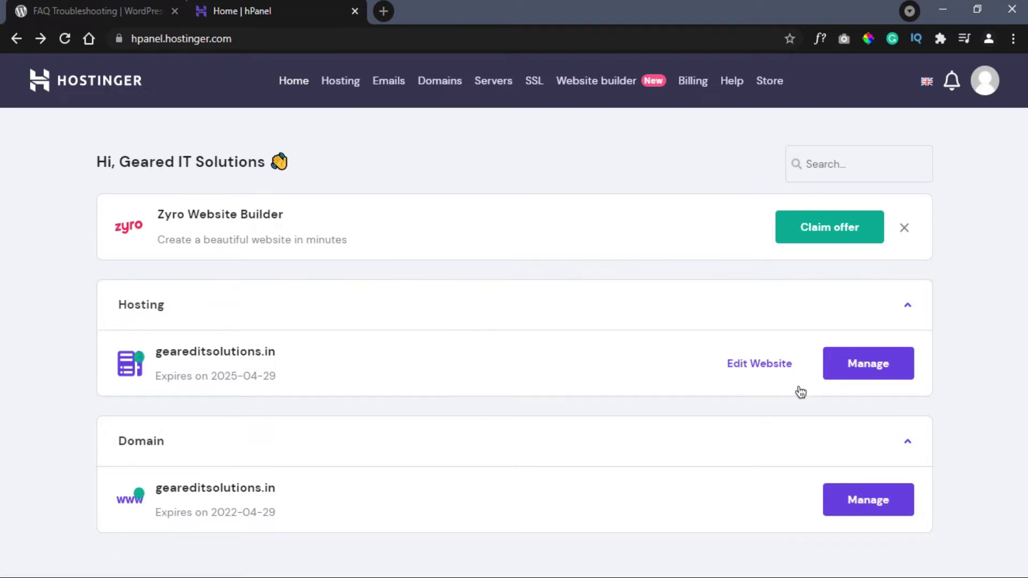
click(861, 373)
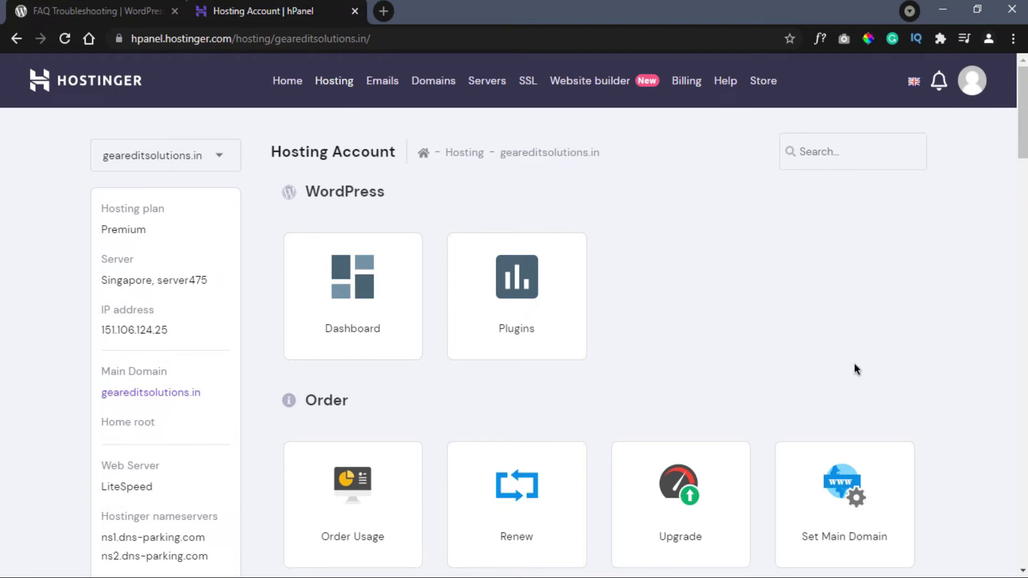
scroll(855, 365, down, 20)
scroll(856, 367, down, 3)
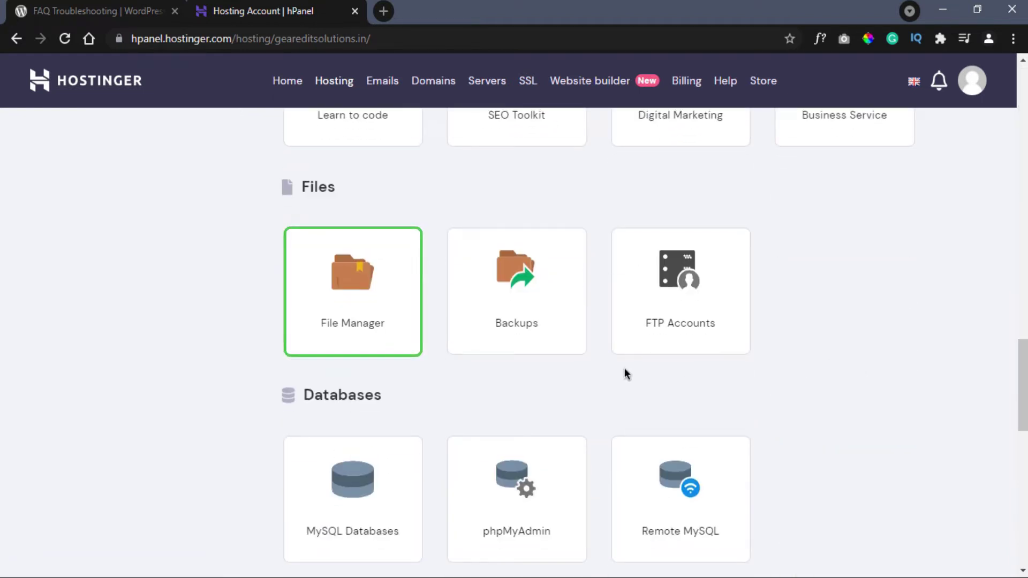
click(365, 312)
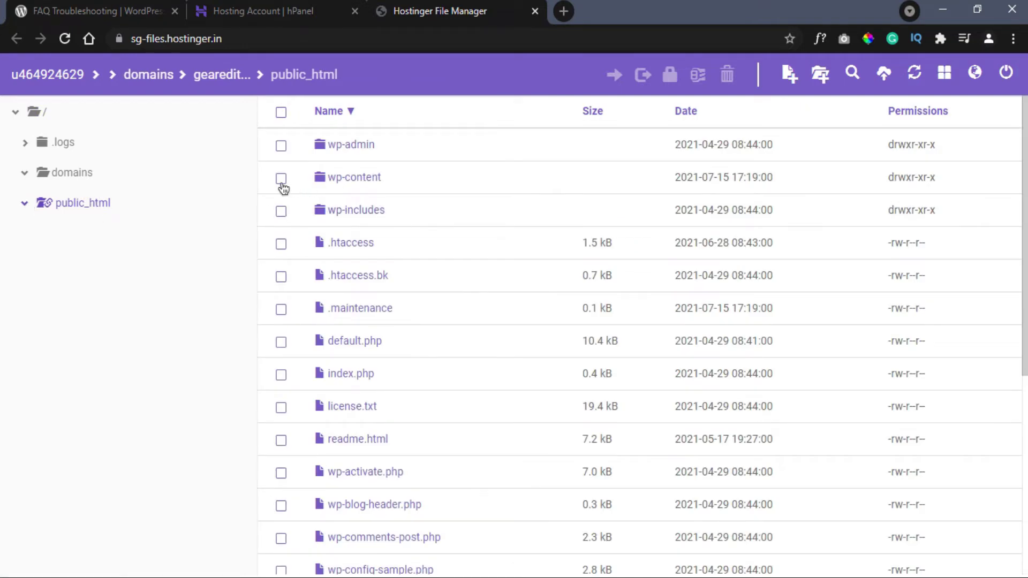
Step: In the wp-content folder of public_html, rename the plugins folder to plugins_new
click(329, 181)
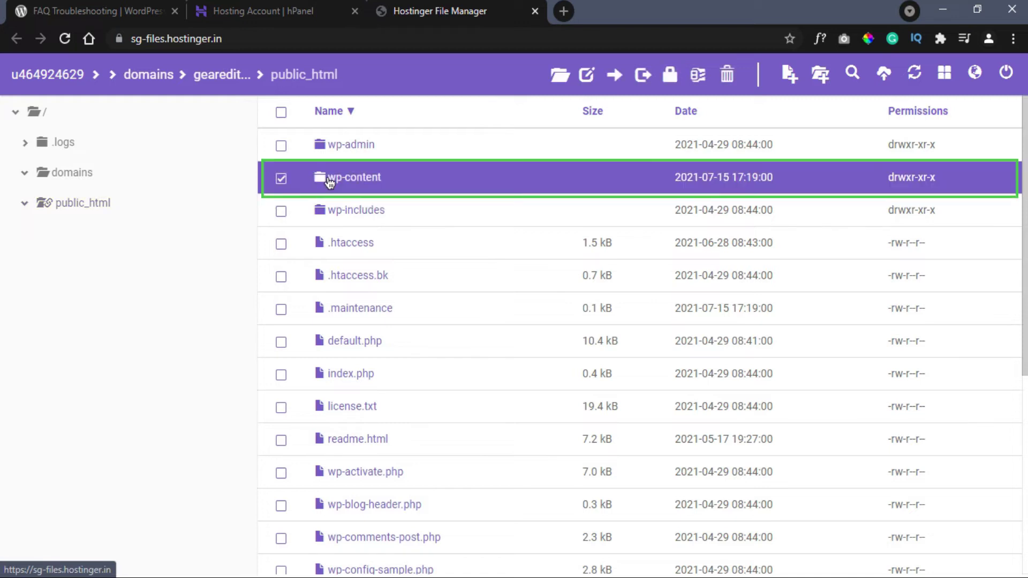
click(564, 78)
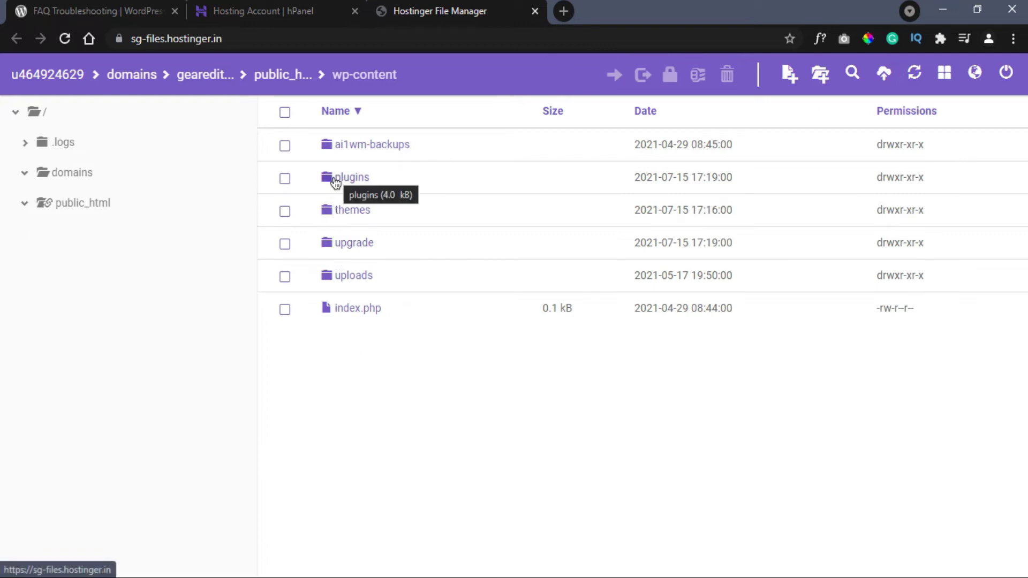
click(285, 177)
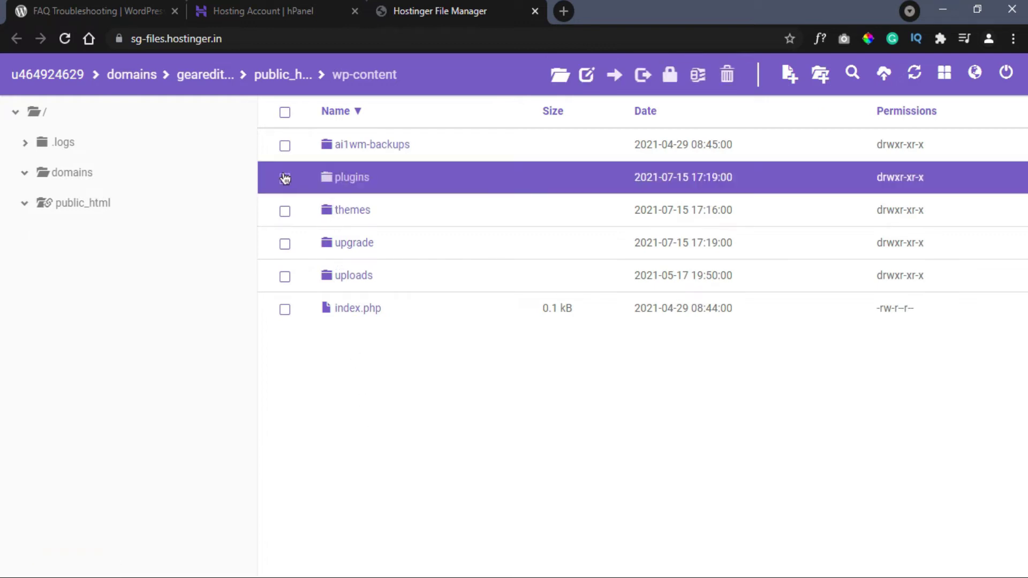
right_click(344, 181)
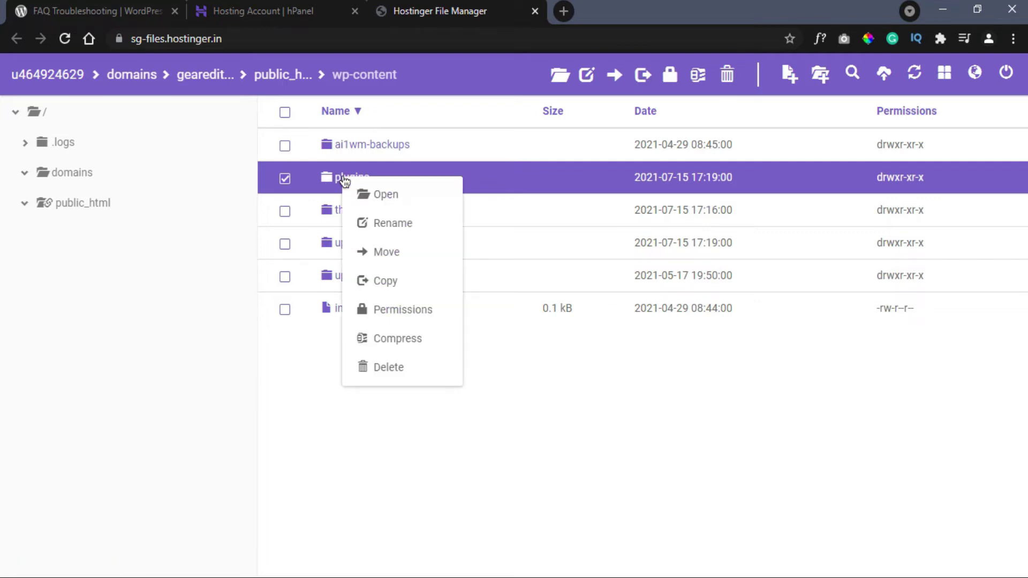
click(369, 222)
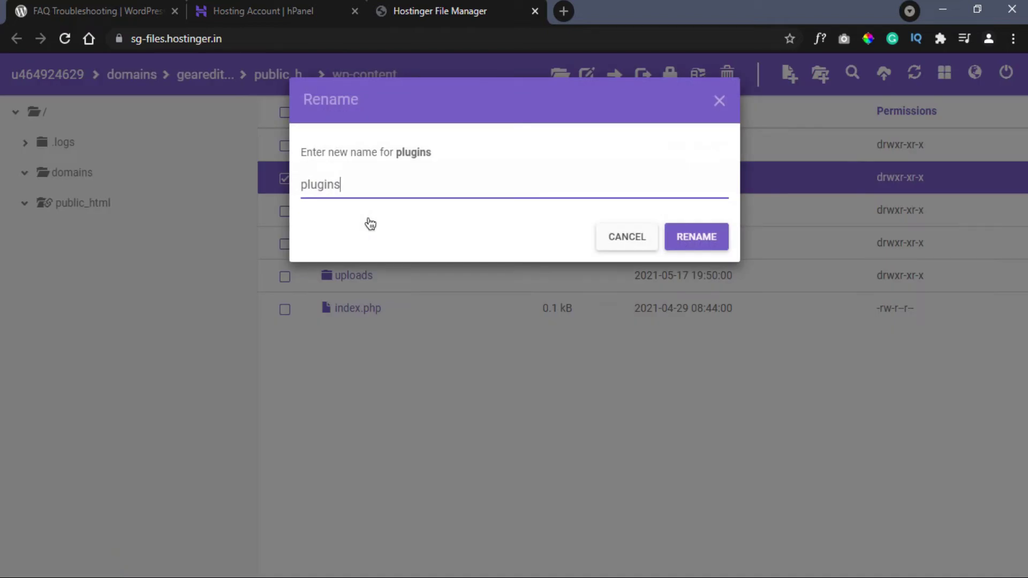
text(_)
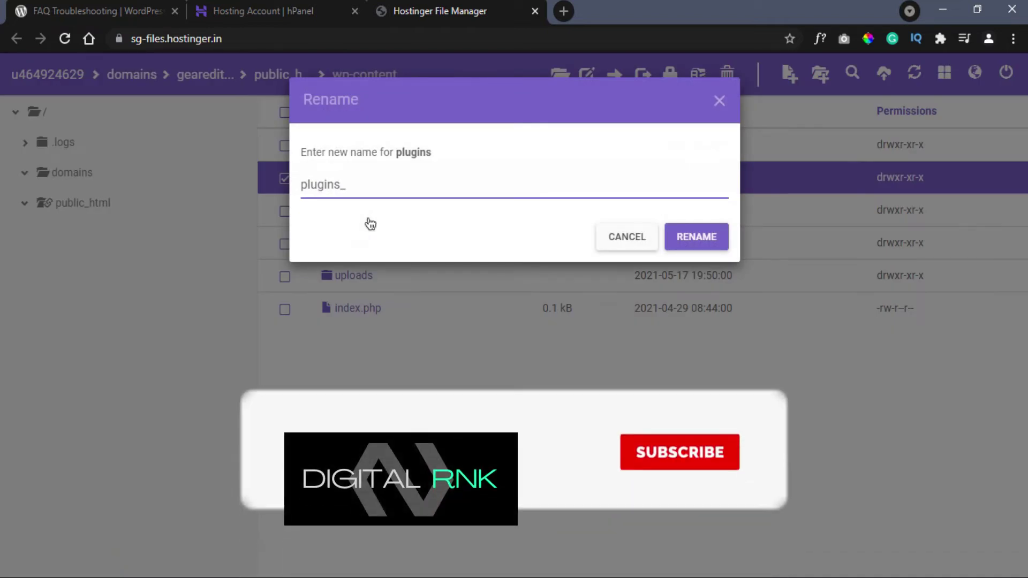
text(new)
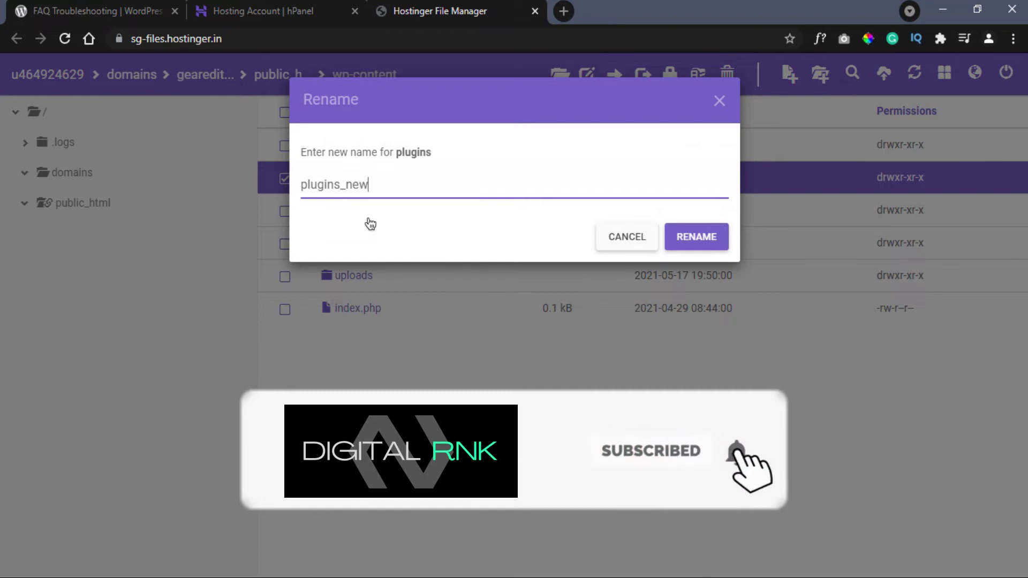
click(684, 230)
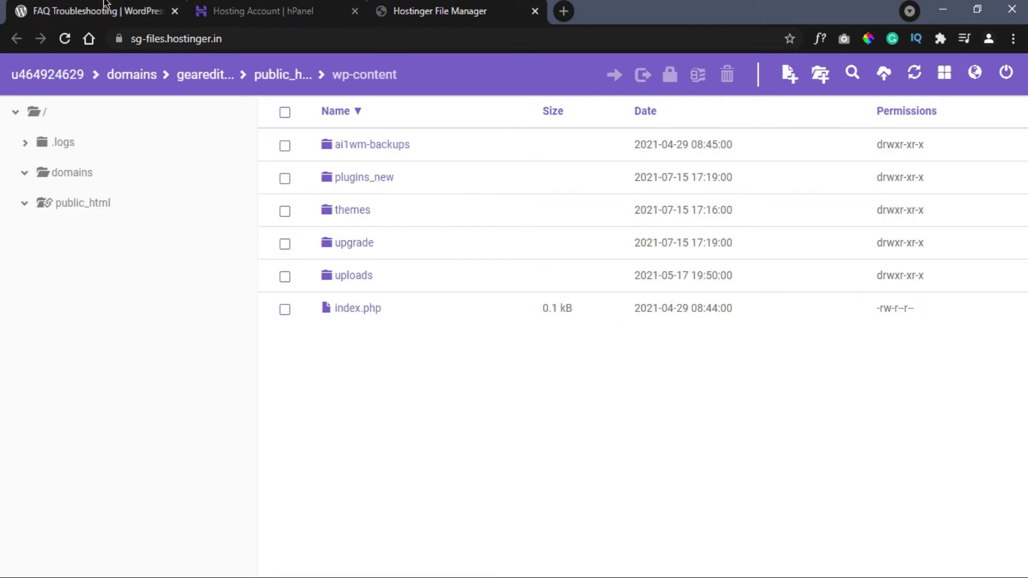
Step: Return to the WordPress Updates page of the site, reload it, and review the core, plugin and theme update status
click(85, 11)
click(16, 39)
click(68, 39)
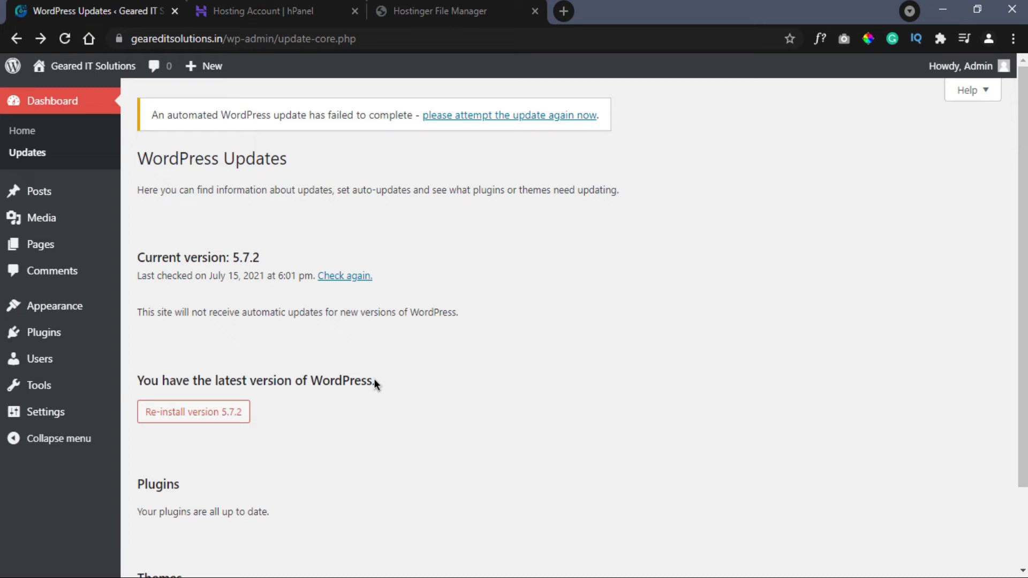
scroll(374, 382, down, 3)
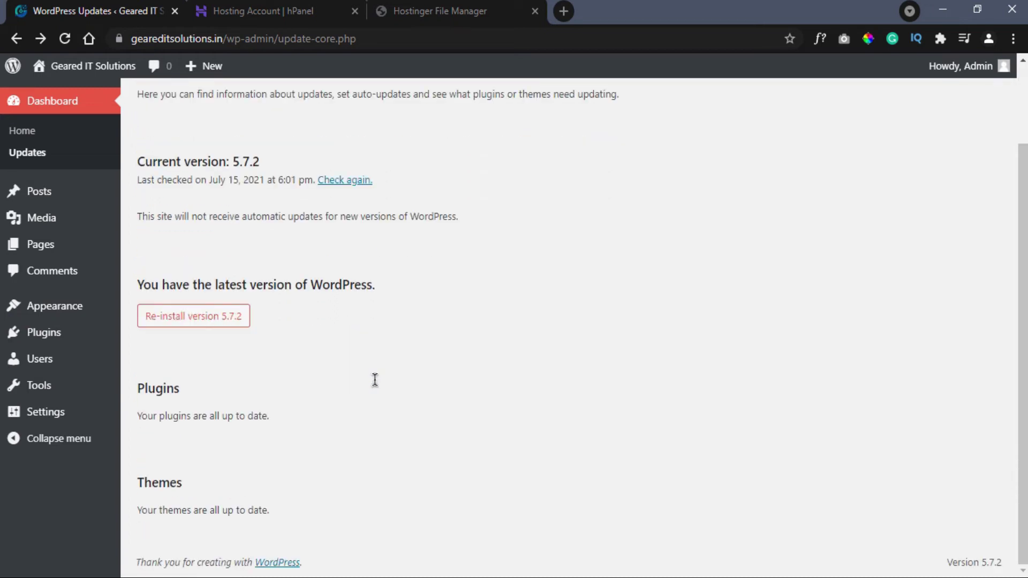
scroll(375, 380, up, 3)
Step: Open the site's list of installed plugins and review the plugin notices and table
mouse_move(48, 332)
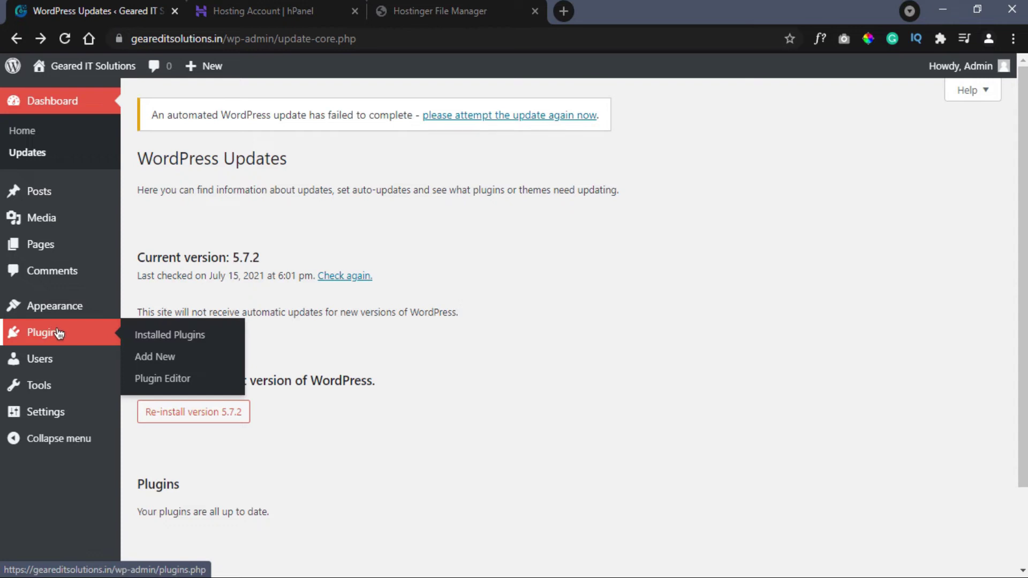
click(182, 344)
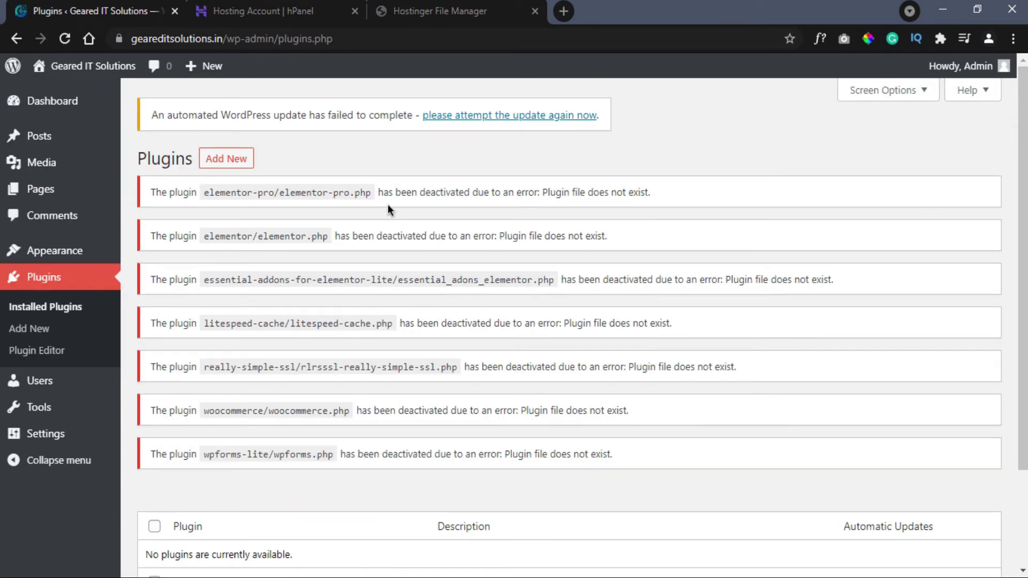
scroll(339, 447, down, 3)
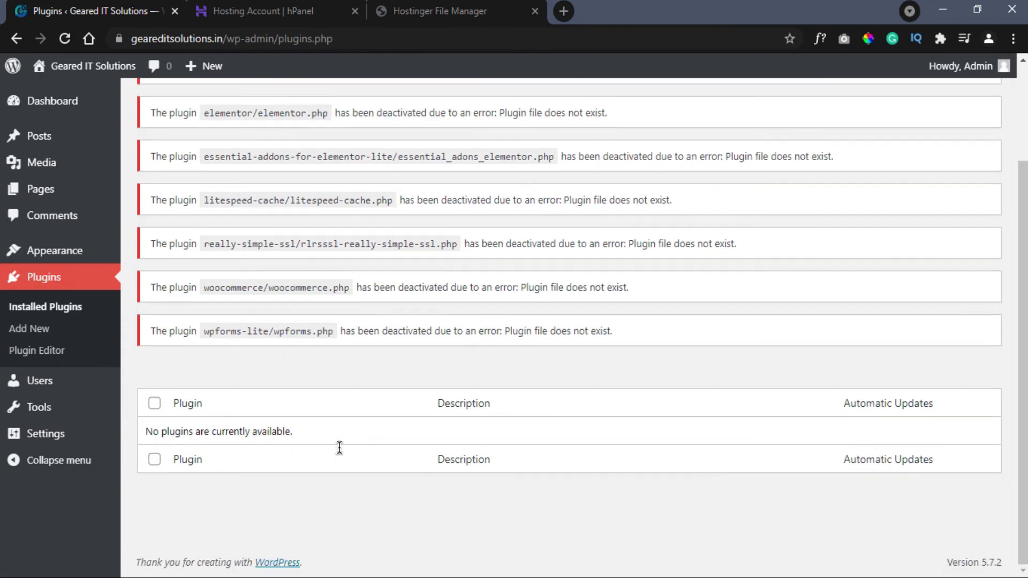
scroll(338, 446, up, 3)
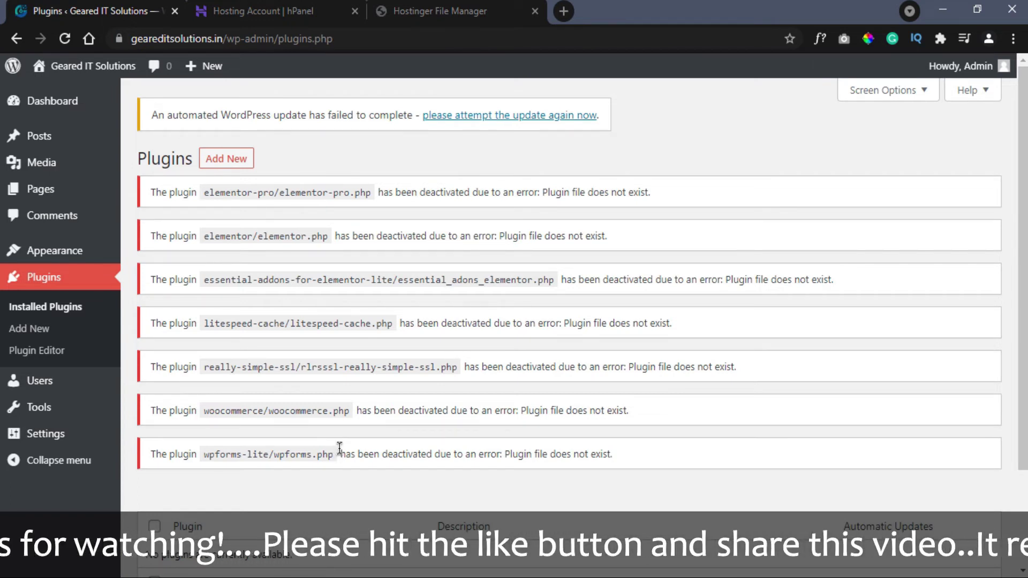
Step: Back in the Hostinger File Manager, rename the plugins_new folder in wp-content to plugins
click(429, 4)
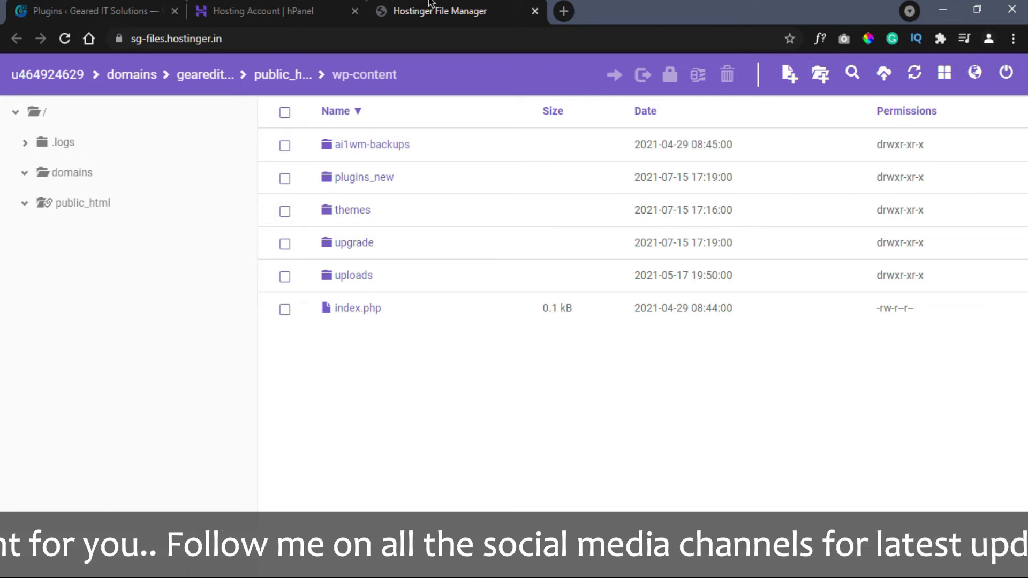
click(285, 179)
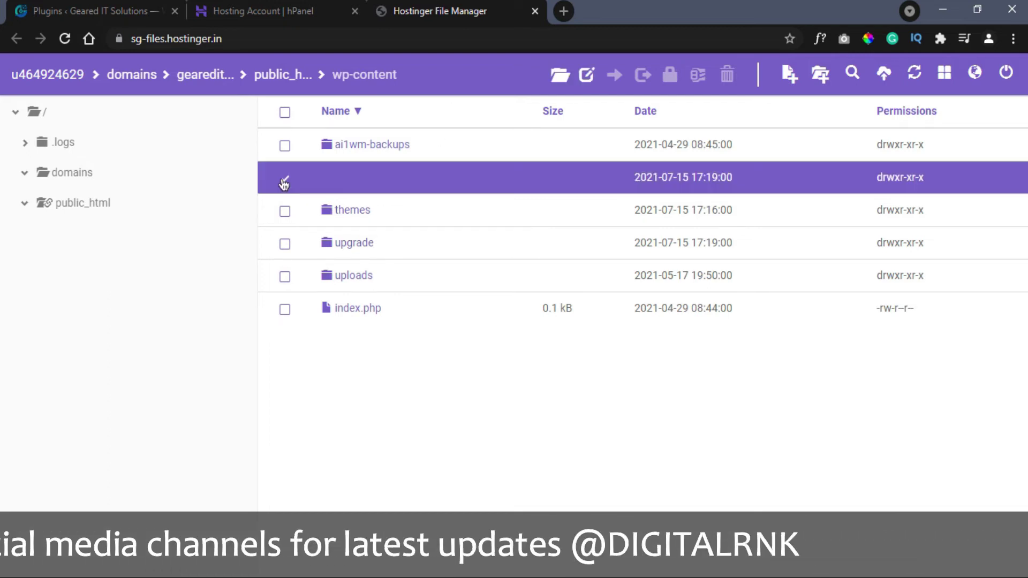
right_click(340, 183)
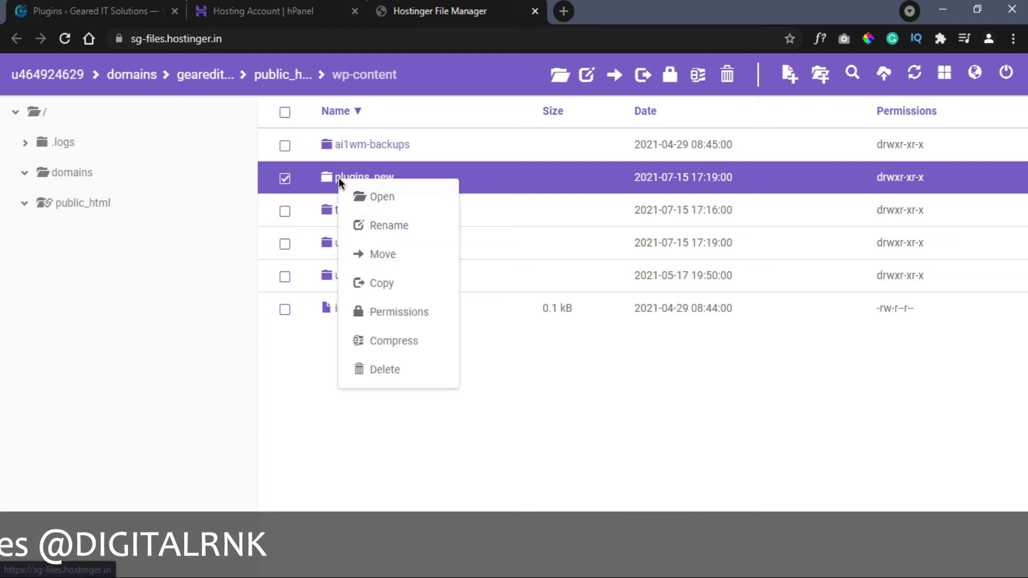
click(378, 227)
key(BackSpace)
key(BackSpace)
key(BackSpace)
key(BackSpace)
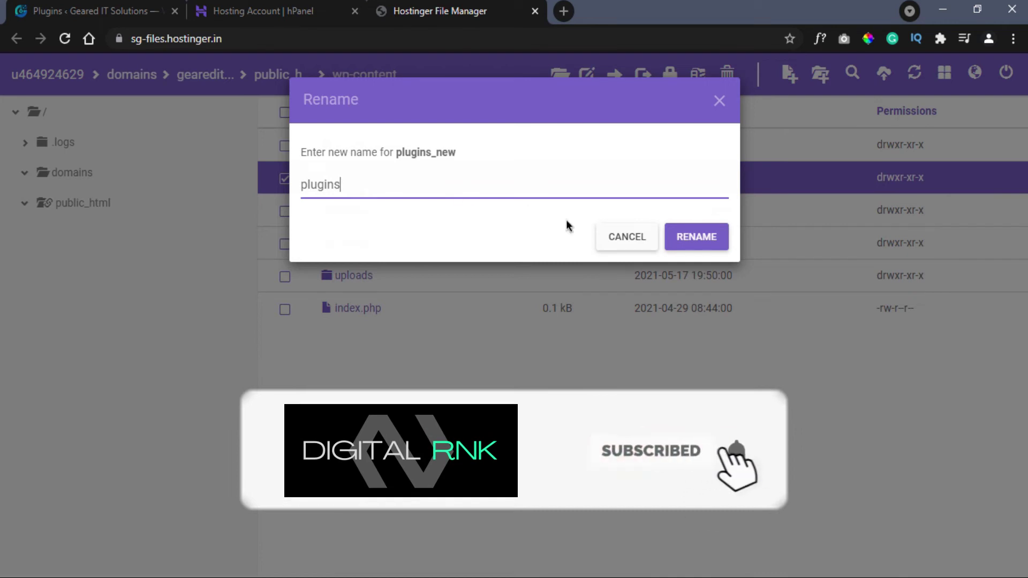
click(683, 236)
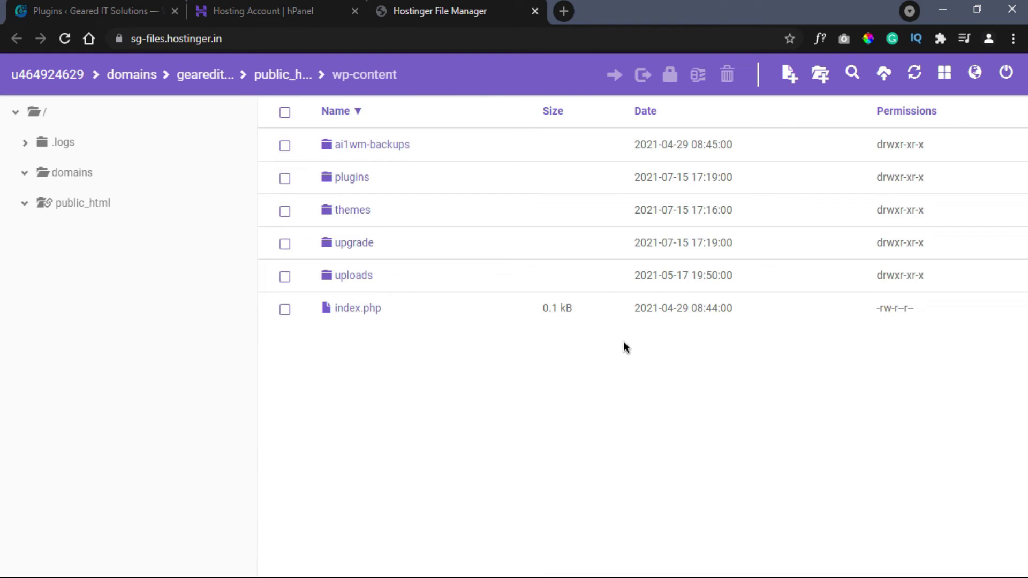
Step: On the WordPress plugins page, activate Really Simple SSL, LiteSpeed Cache, WPForms Lite, Elementor and Essential Addons for Elementor
click(125, 2)
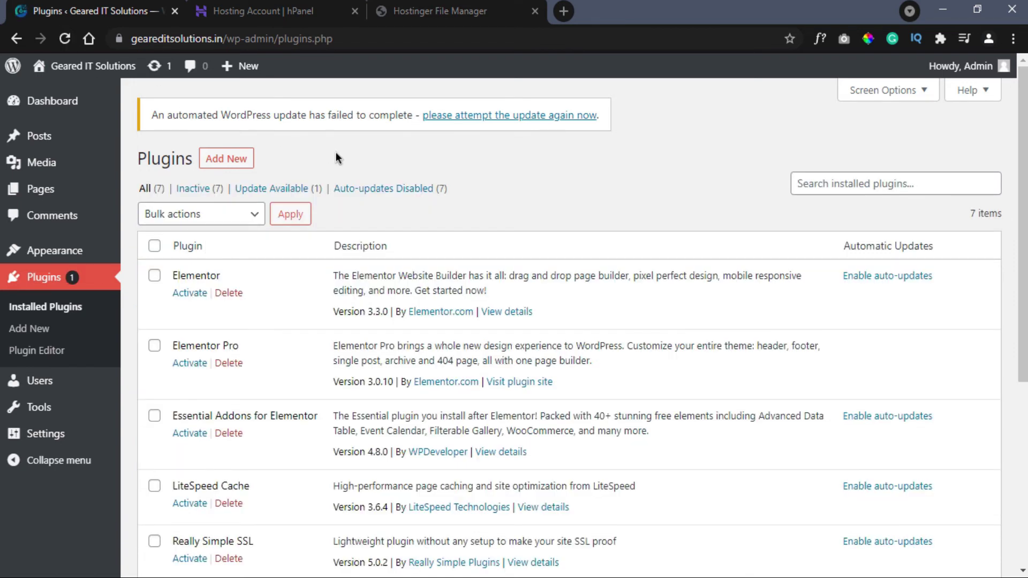
scroll(261, 222, down, 5)
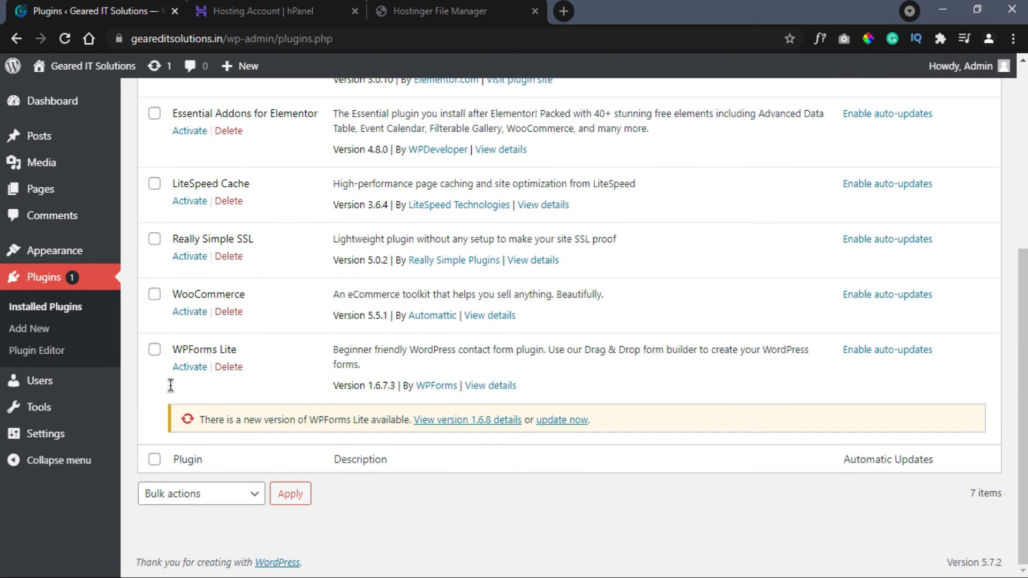
scroll(334, 471, up, 5)
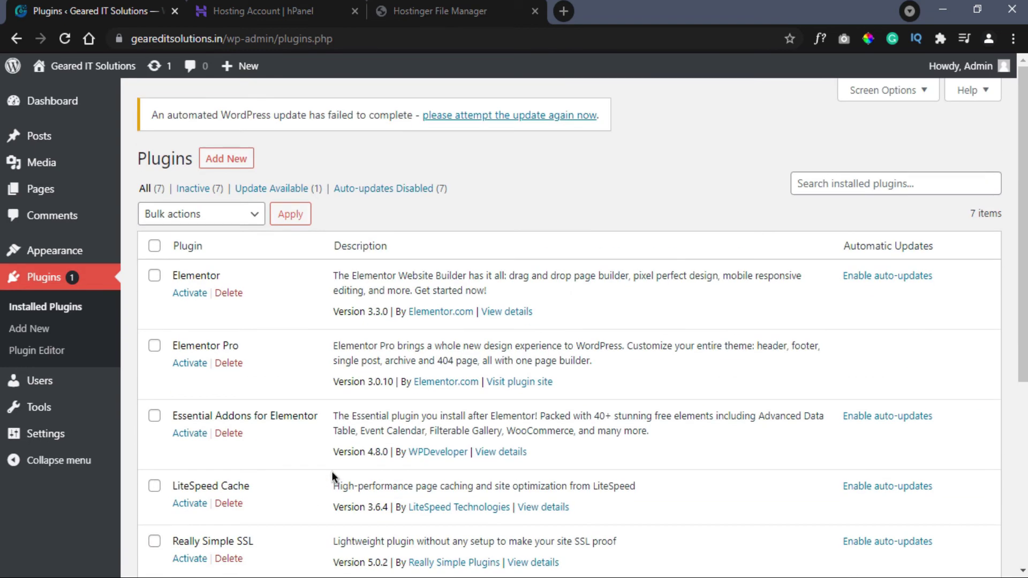
scroll(332, 471, down, 3)
click(188, 402)
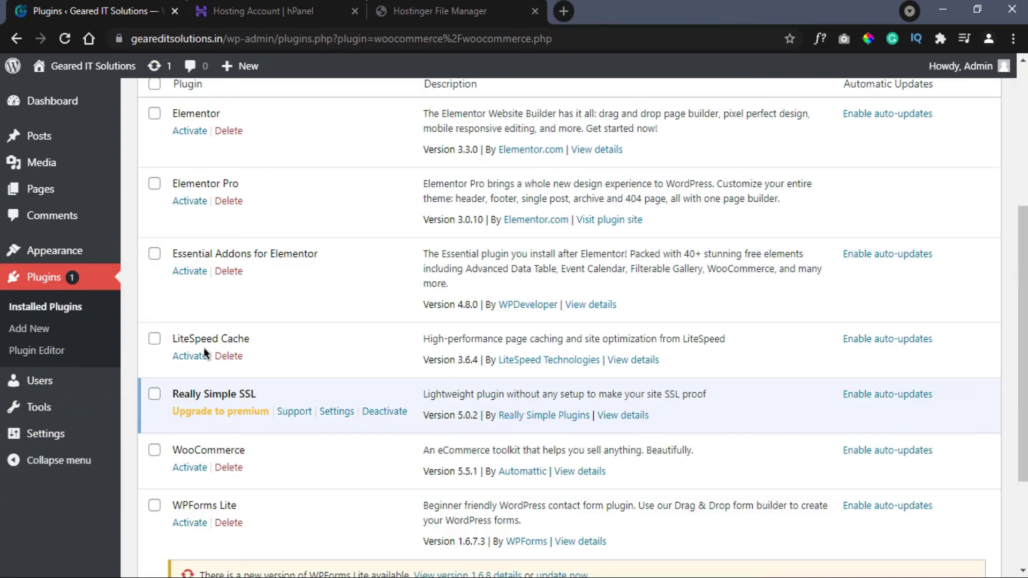
click(203, 355)
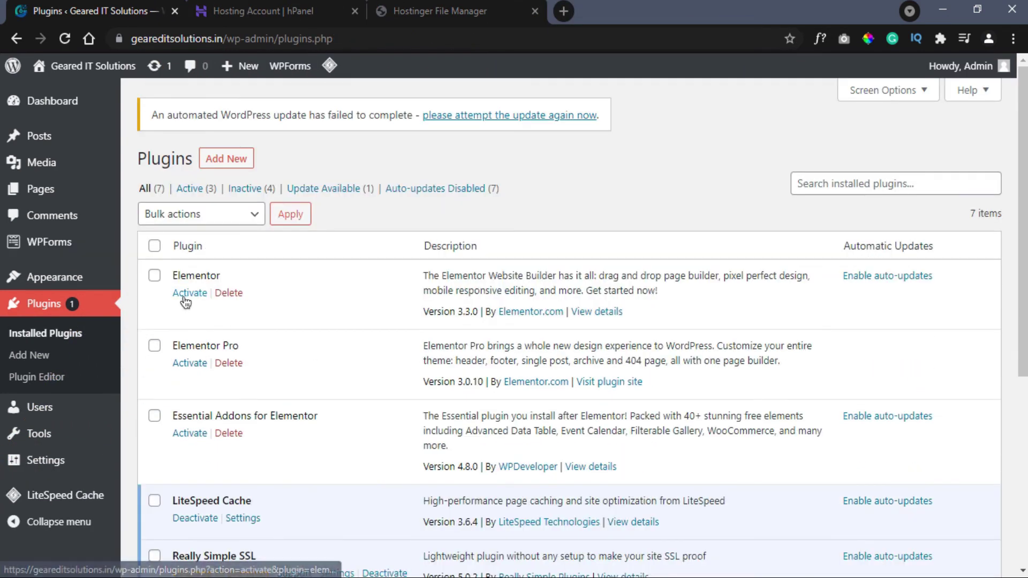
click(186, 296)
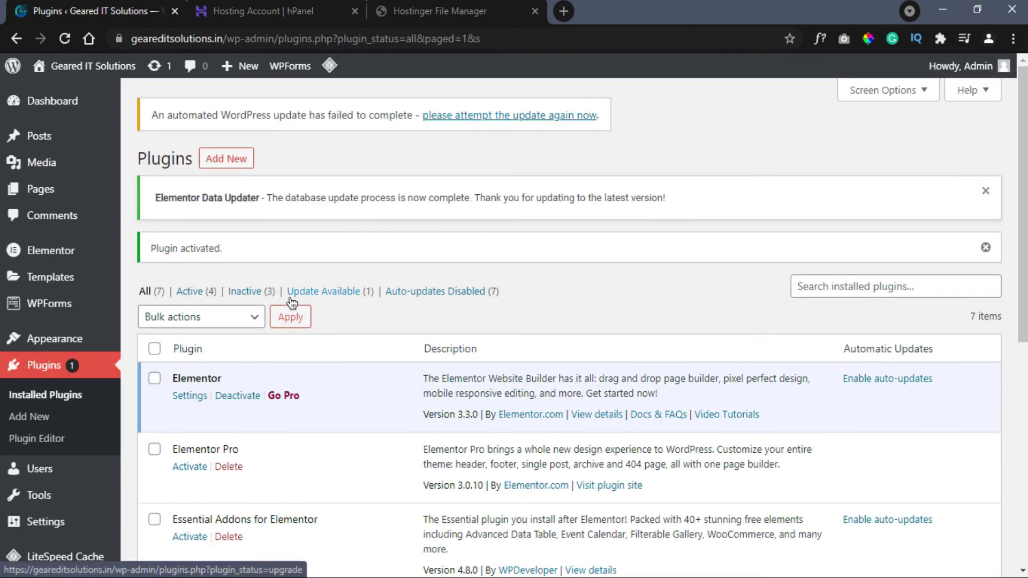
scroll(311, 316, down, 3)
click(201, 315)
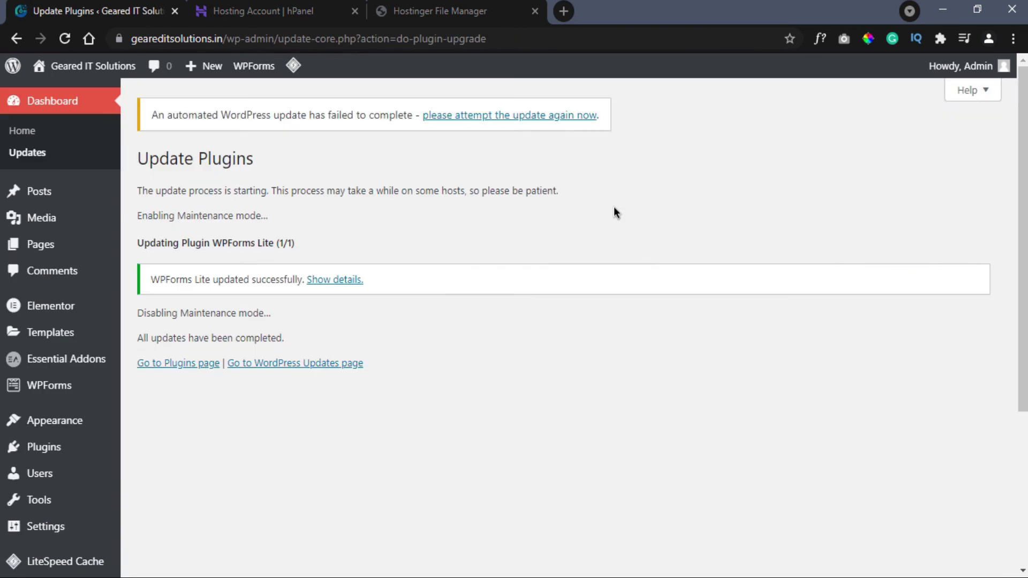
Step: Open the site's home page in a new tab and check its sections from the hero banner to the contact form
right_click(59, 98)
click(86, 103)
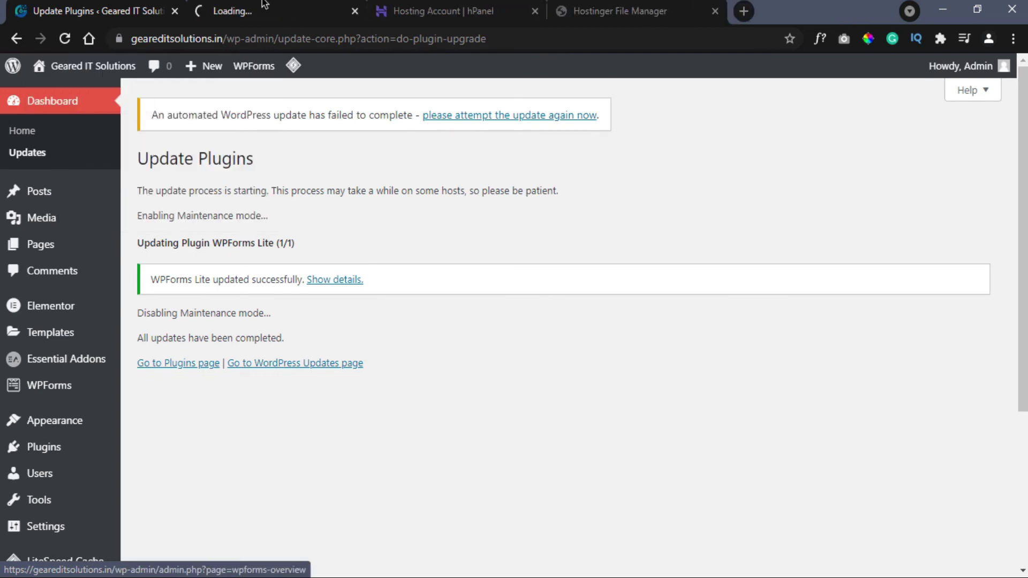
key(ctrl+Tab)
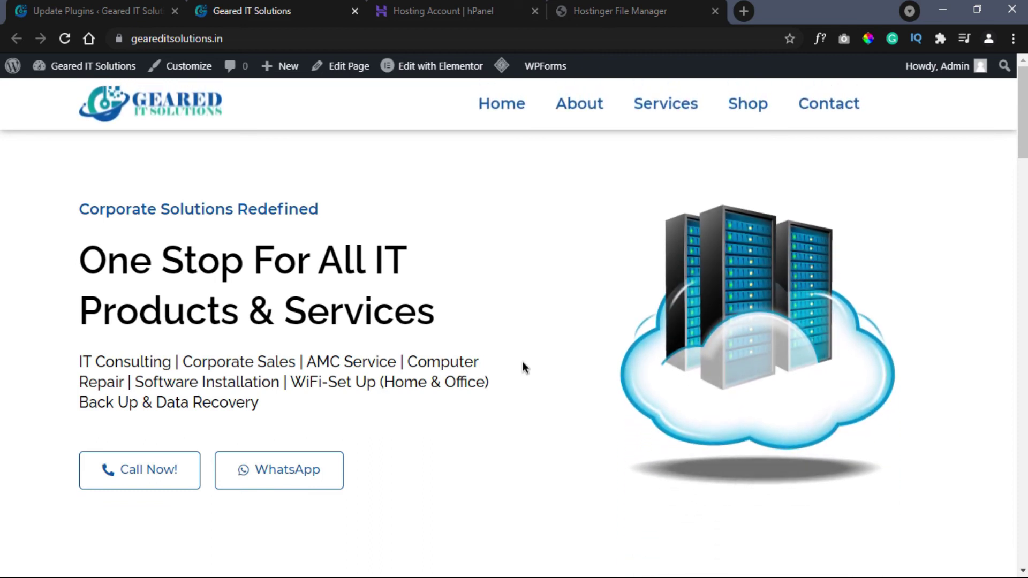
scroll(523, 365, down, 10)
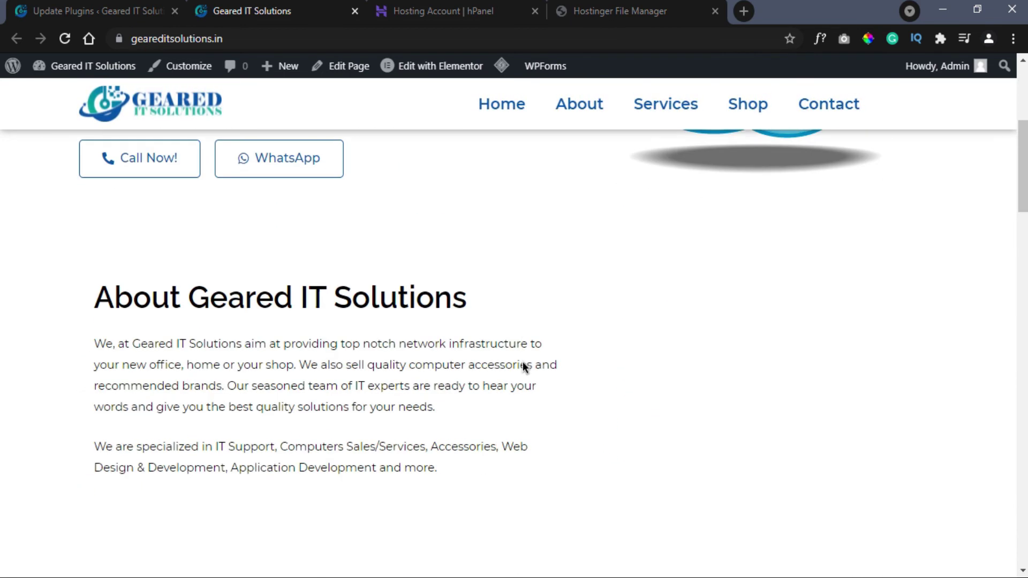
scroll(524, 365, up, 6)
scroll(524, 366, down, 9)
scroll(523, 366, down, 10)
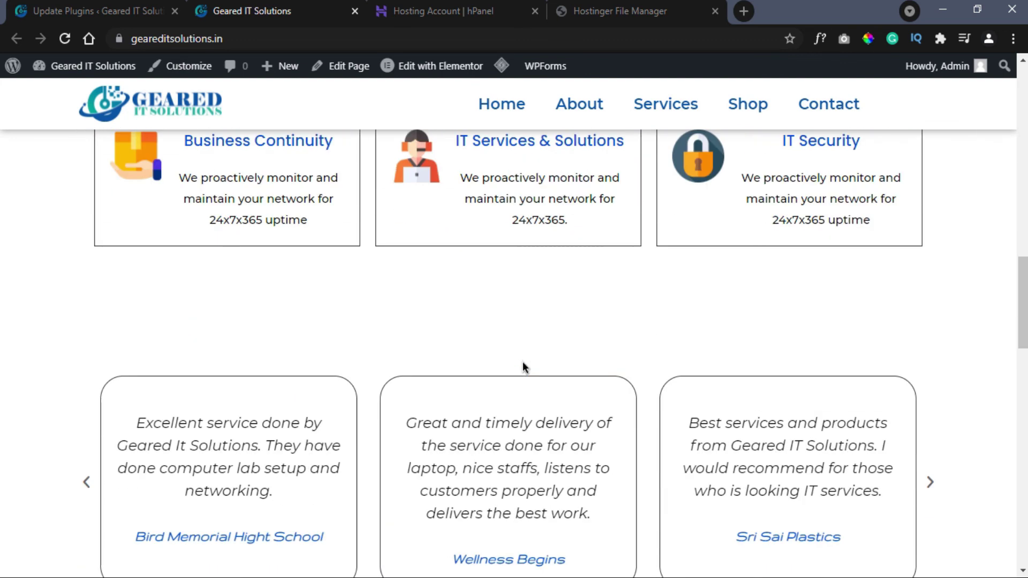
scroll(522, 362, down, 10)
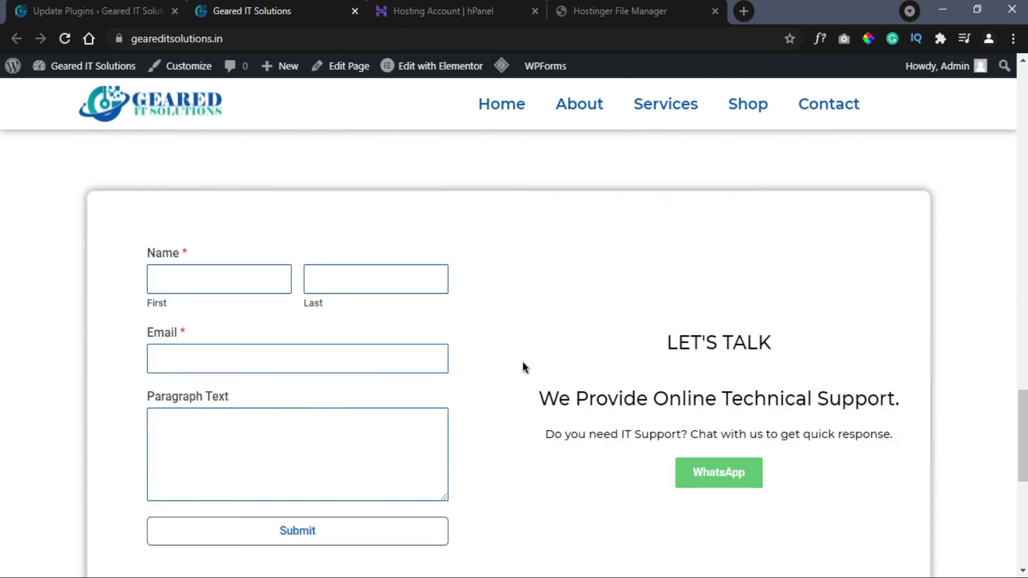
scroll(524, 367, up, 20)
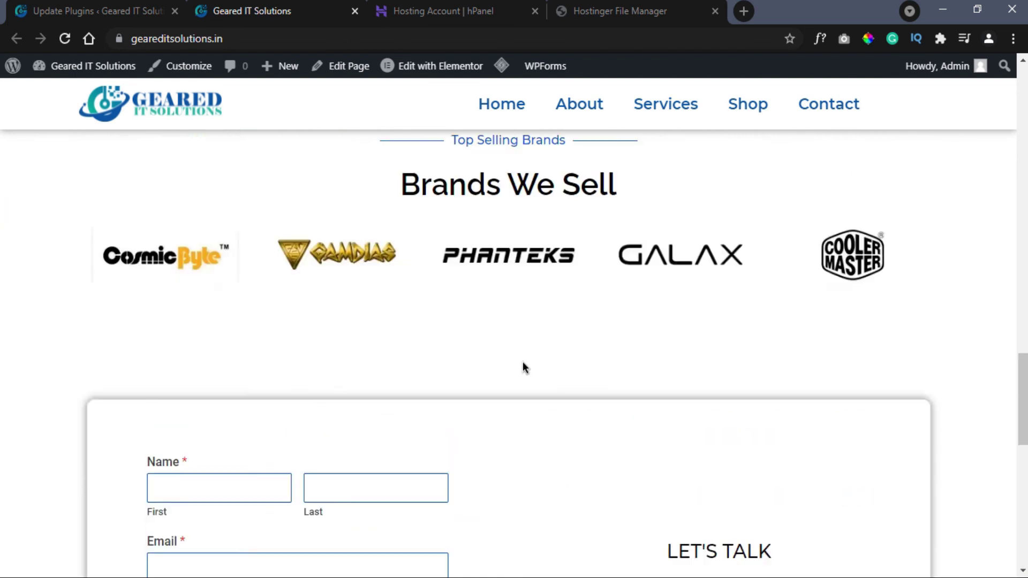